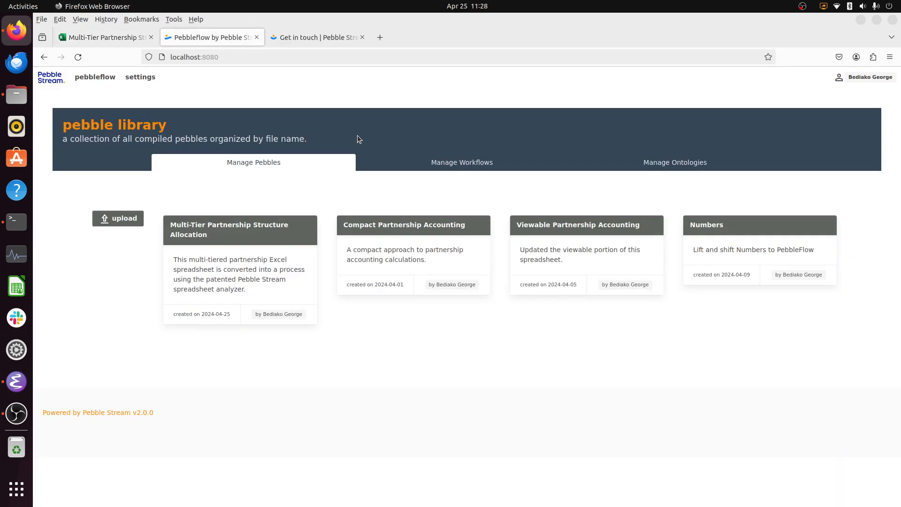
- Start a spreadsheet upload described as "This multi-tiered partnership Excel spreadsheet is converted into a process using the patented Pebble Stream spreadsheet analyzer."
left_click(123, 218)
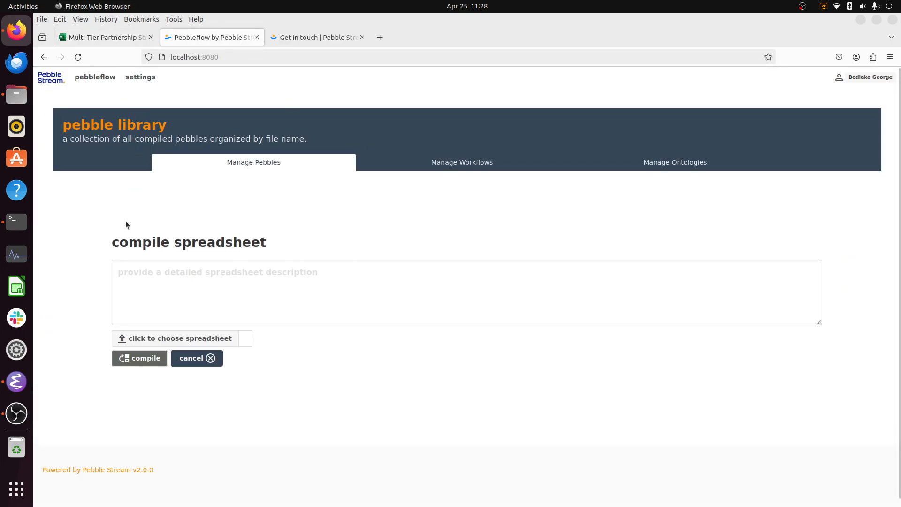
left_click(206, 271)
type("This multi-tiered partnership Excel spreadsheet is converted into a process using the patented Pebble Stream spreadsheet analyzer.")
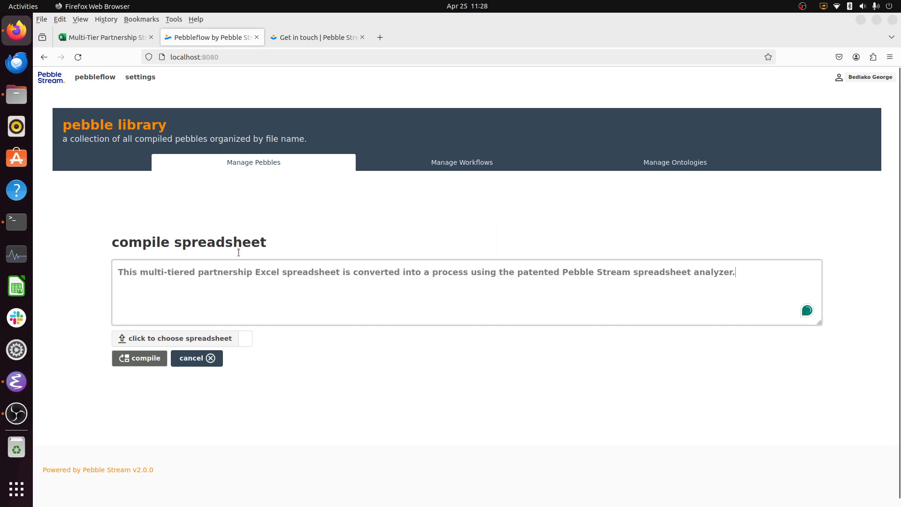
- Choose Multi-Tier Partnership Structure Allocation.xlsx from the demo/Multi-Tier folder and compile it
left_click(227, 338)
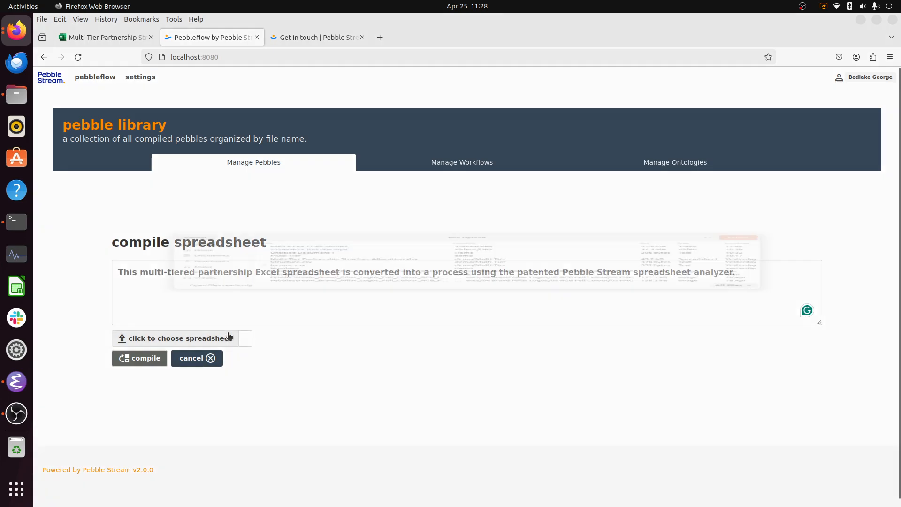
left_click(399, 252)
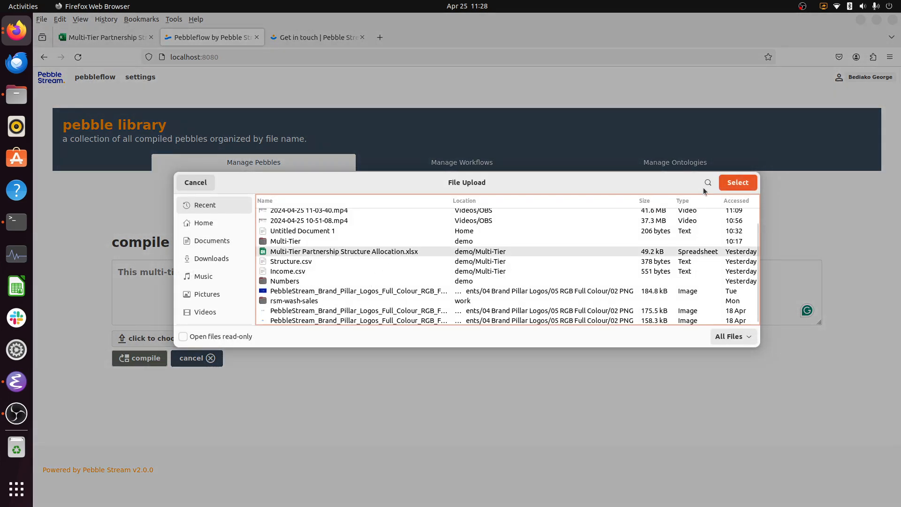
left_click(737, 182)
left_click(149, 360)
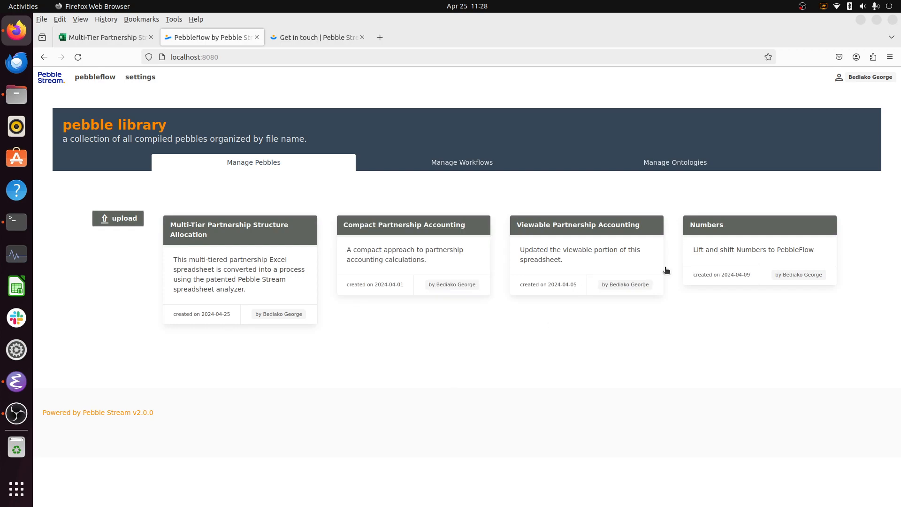
- Open the Multi-Tier Partnership Structure Allocation pebble and spread out the Allocations, Statistics, Allocation Ratios and Inflow nodes in its dependency graph
left_click(237, 242)
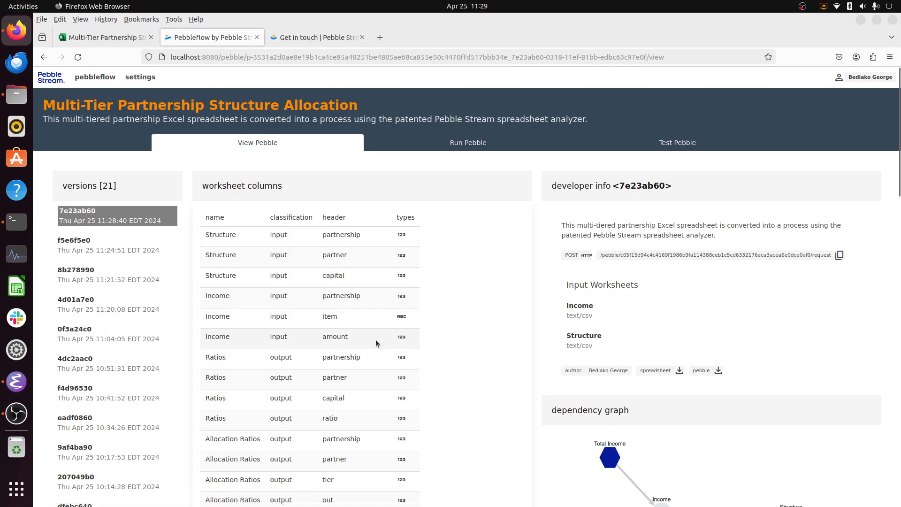
scroll(792, 397, "down", 6)
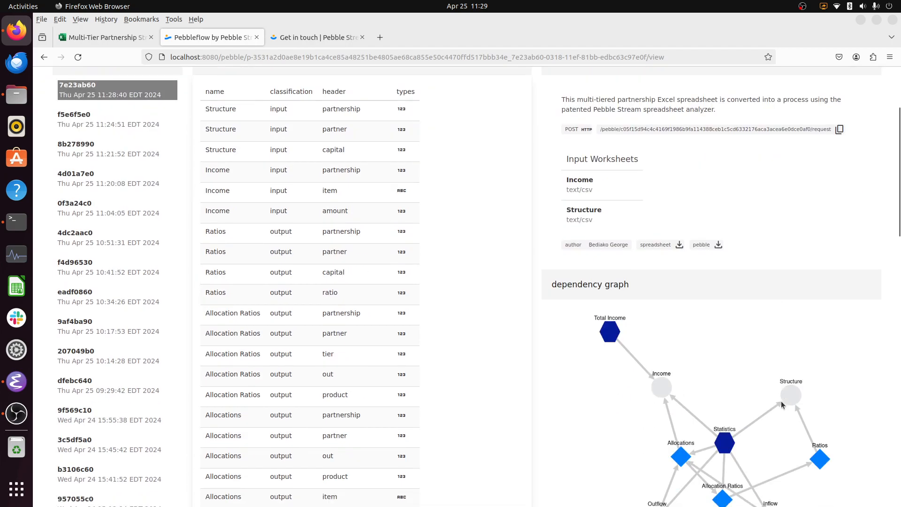
left_click_drag(681, 262, 604, 240)
left_click_drag(718, 246, 725, 165)
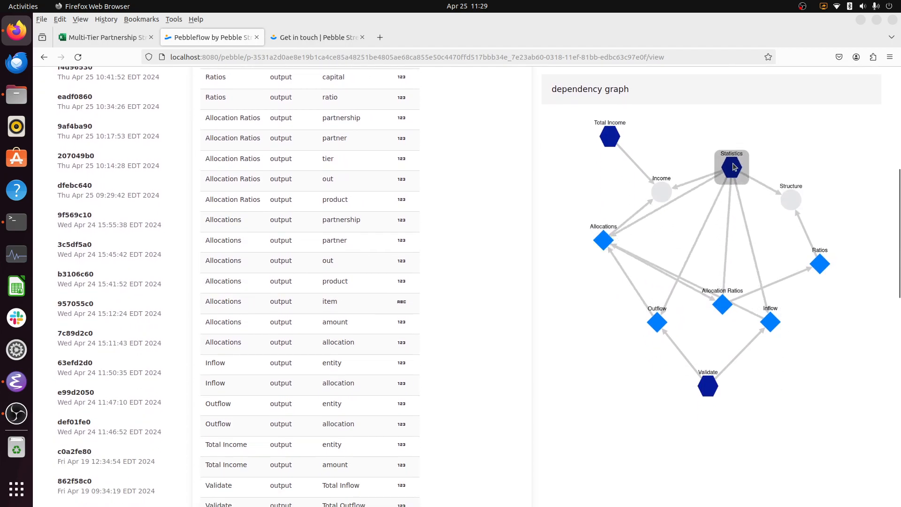
left_click_drag(725, 304, 607, 376)
left_click_drag(774, 331, 799, 351)
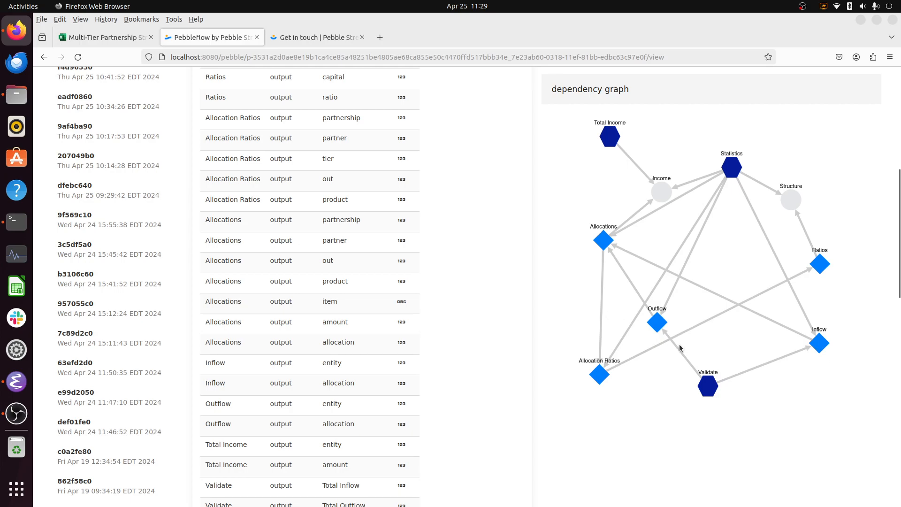
scroll(770, 324, "up", 7)
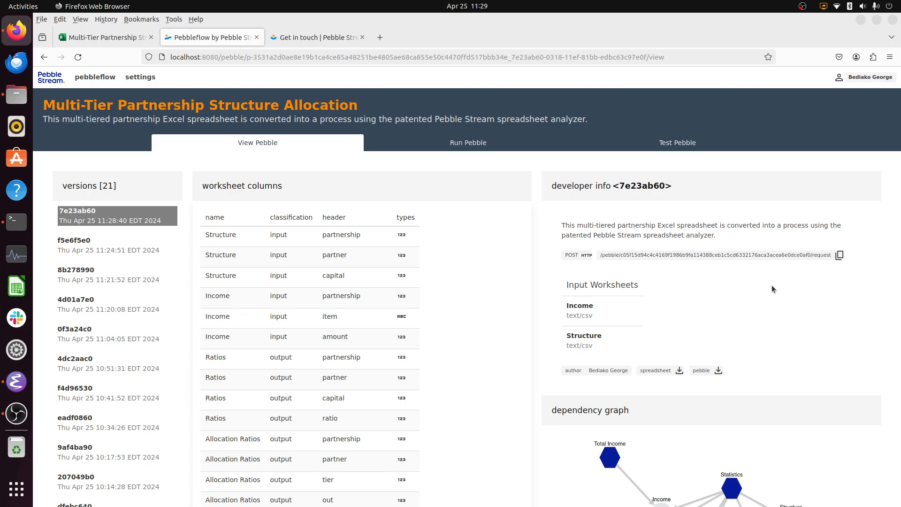
- Open the pebble's run view and try to load Income.csv into the Structure worksheet slot
left_click(468, 145)
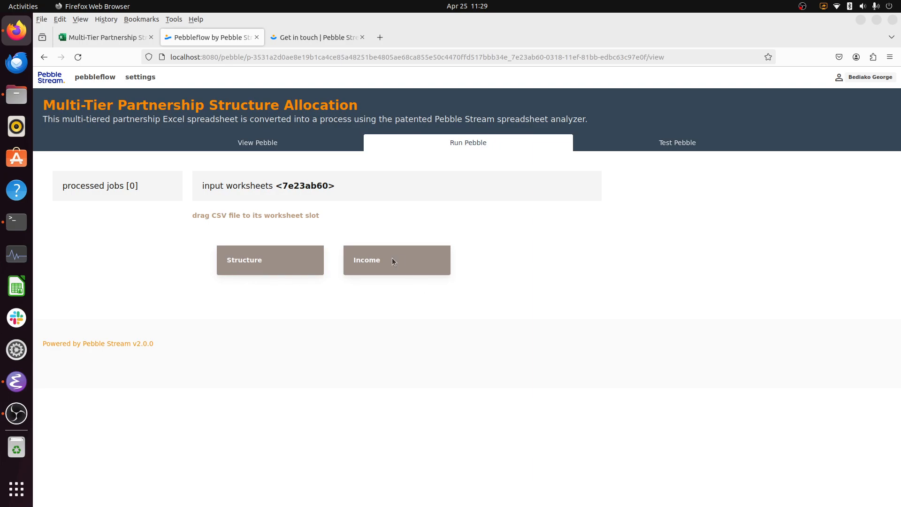
key("alt+Tab")
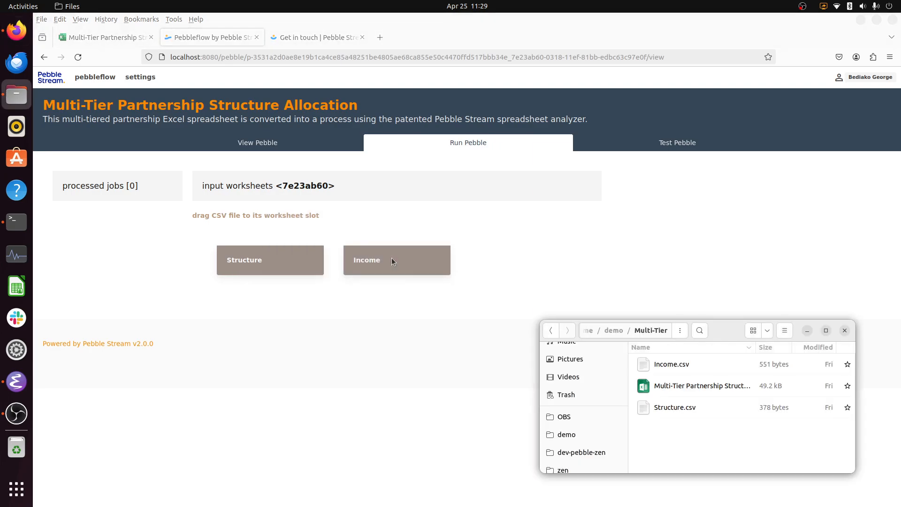
left_click(653, 368)
left_click_drag(652, 368, 301, 267)
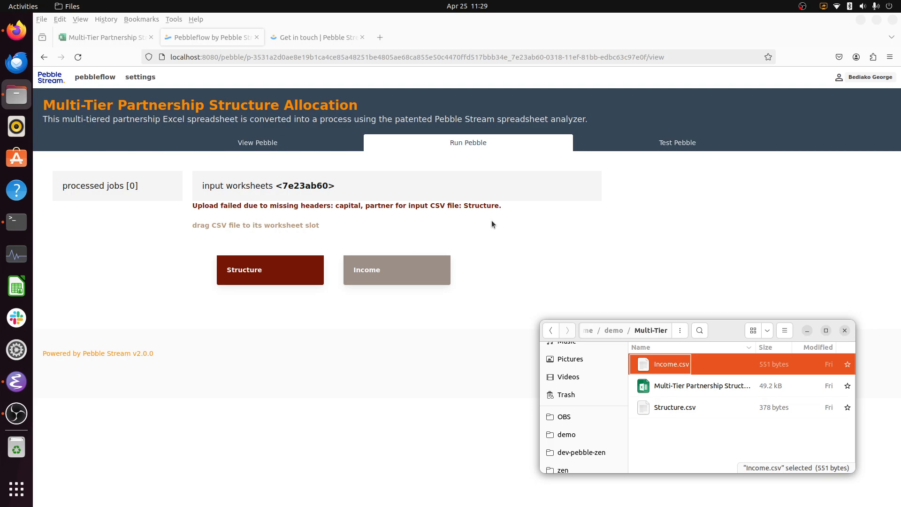
- Load Income.csv into the Income slot and Structure.csv into the Structure slot, and run the pebble
left_click_drag(649, 365, 383, 274)
left_click_drag(647, 409, 270, 272)
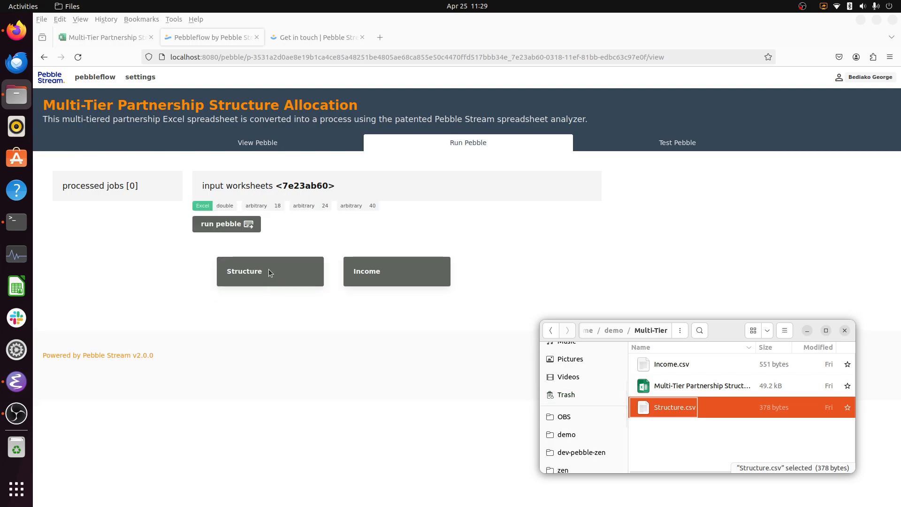
left_click(209, 219)
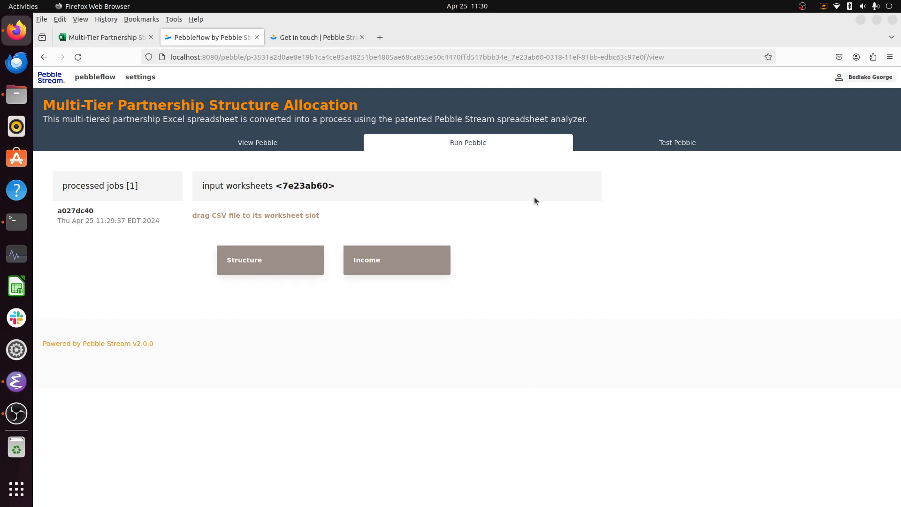
- Download the Allocations worksheet from the processed job's results and open Allocations.csv in LibreOffice Calc with the default import options
left_click(137, 212)
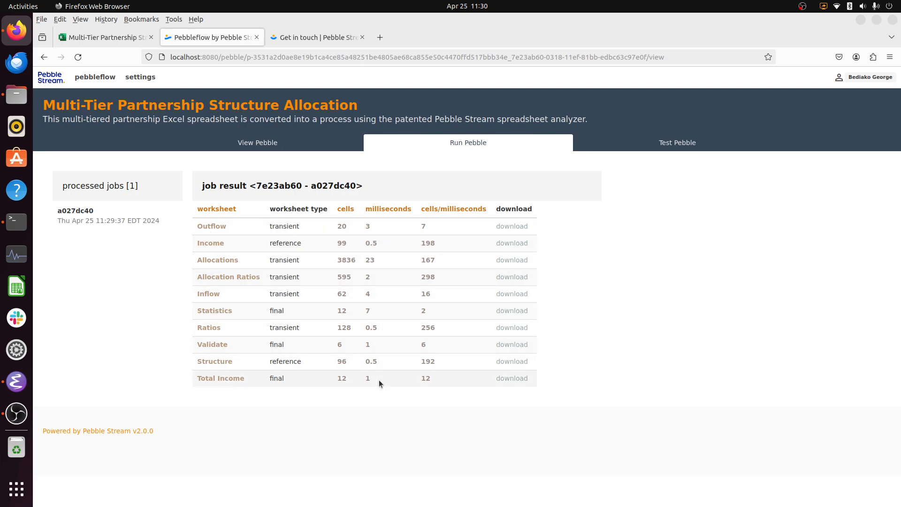
left_click(502, 261)
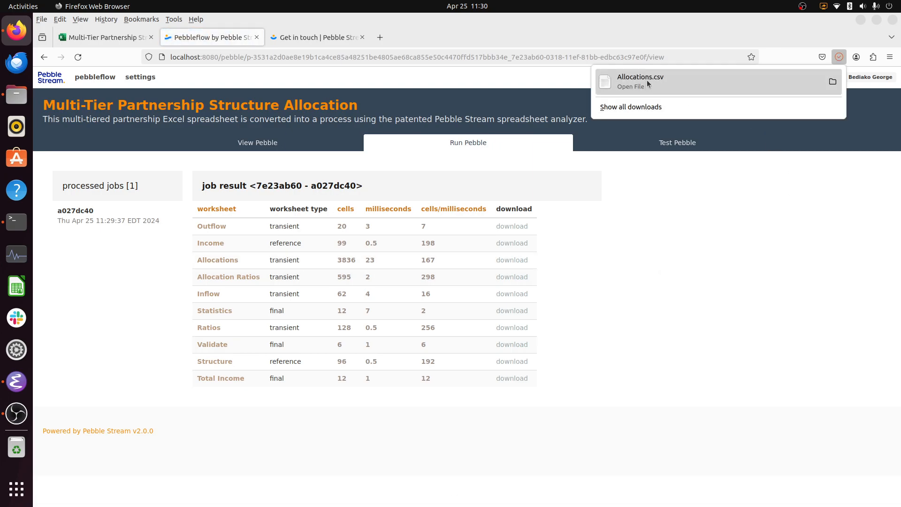
left_click(647, 80)
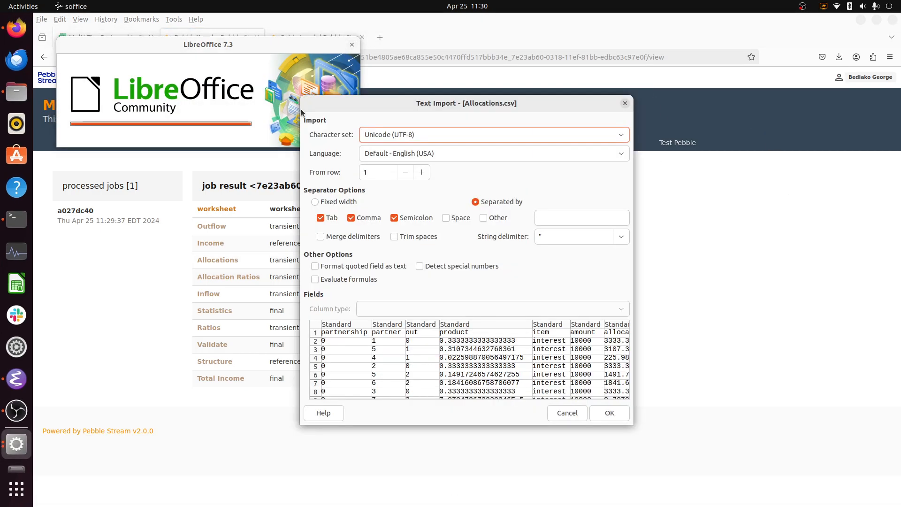
left_click(599, 414)
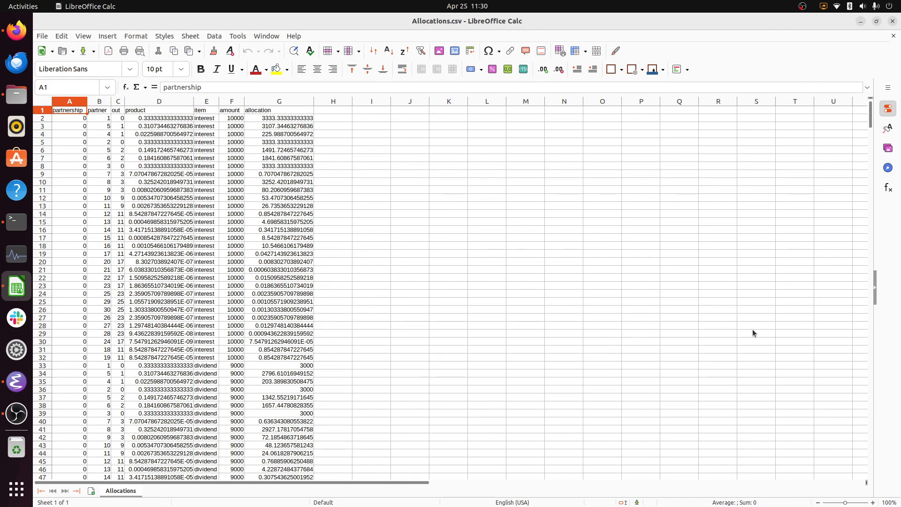
- Examine the Allocations.csv columns and the allocation values down to the last row, and close the file
left_click(71, 121)
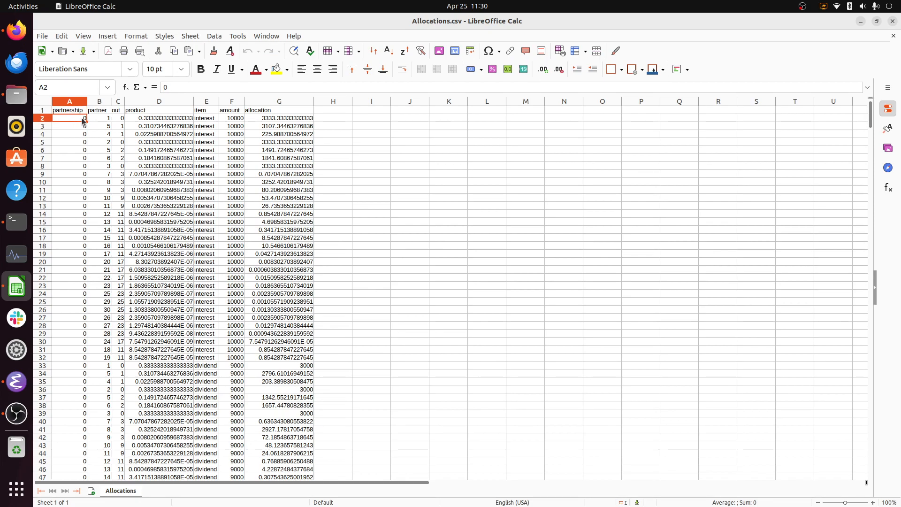
key("Right")
key("Right")
key("Right")
key("Right")
key("Right")
key("Right")
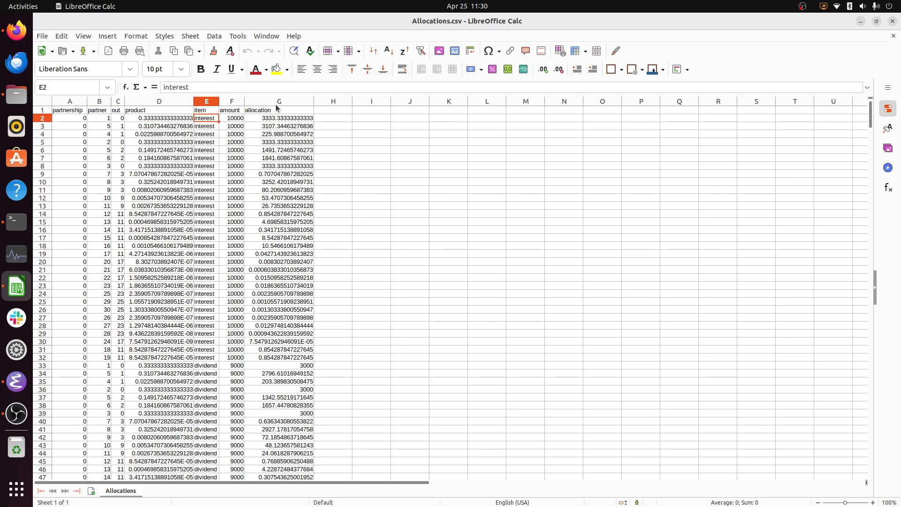
key("ctrl+Down")
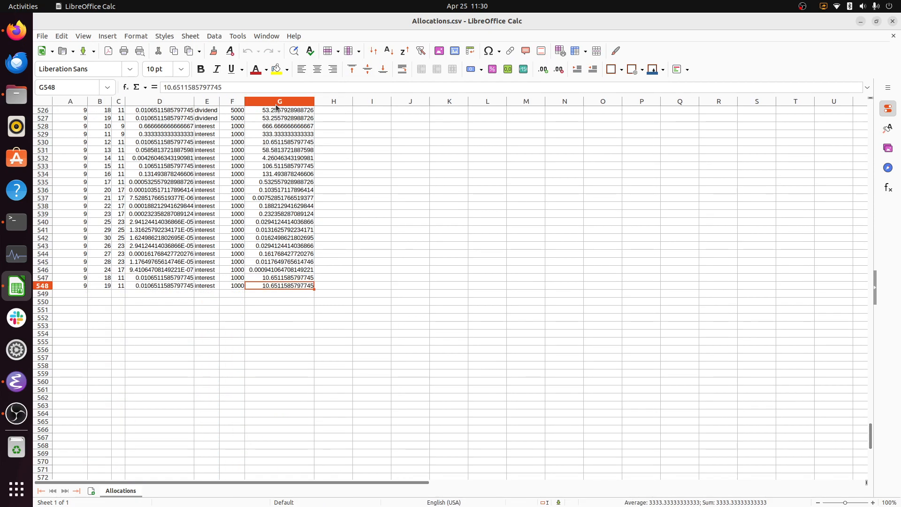
key("ctrl+Up")
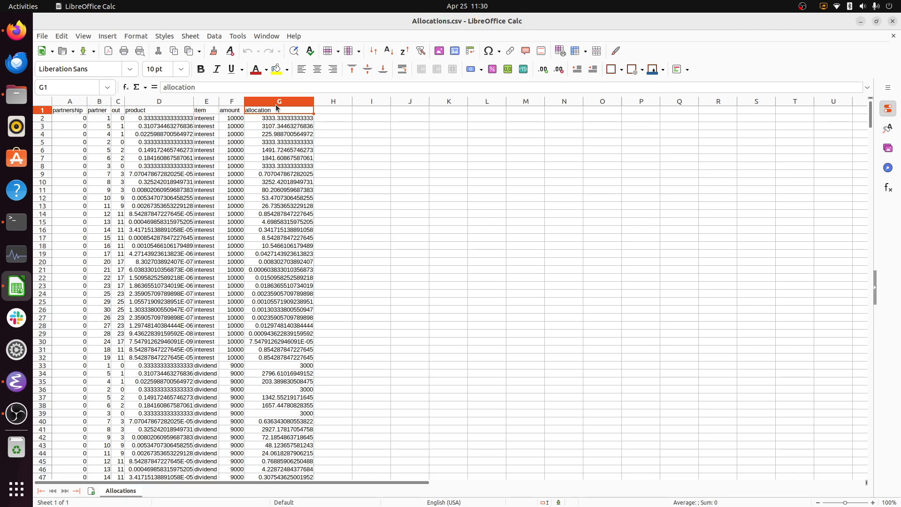
left_click(892, 21)
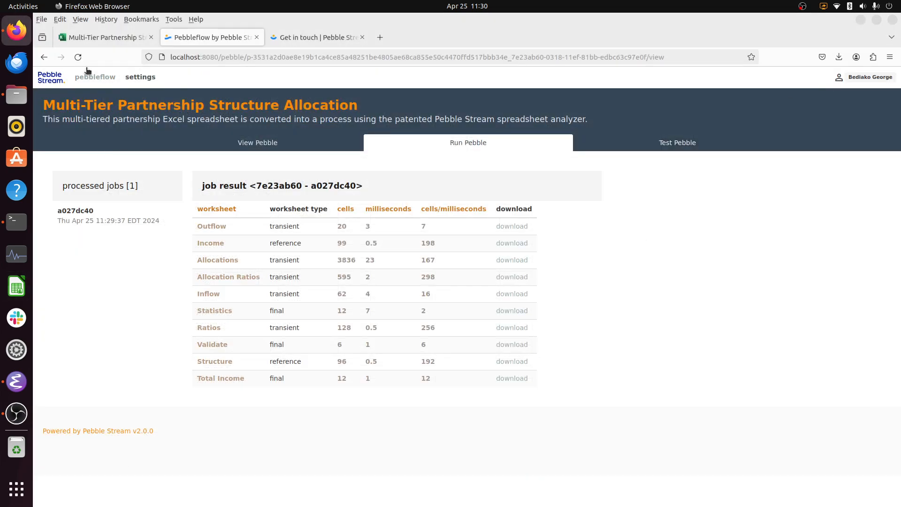
- Switch to the Excel workbook, open the Pebble Stream Zen add-in, and move the Statistics and Allocations nodes apart in its graph
left_click(99, 42)
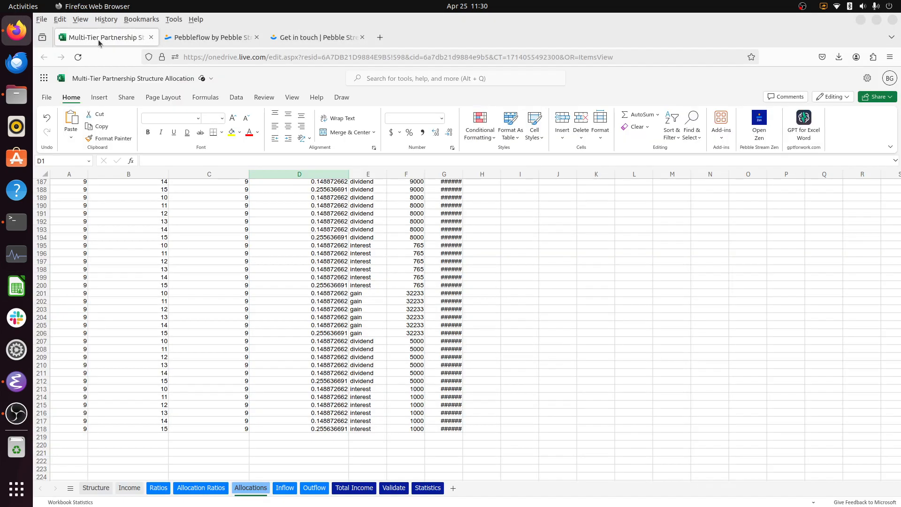
left_click(767, 129)
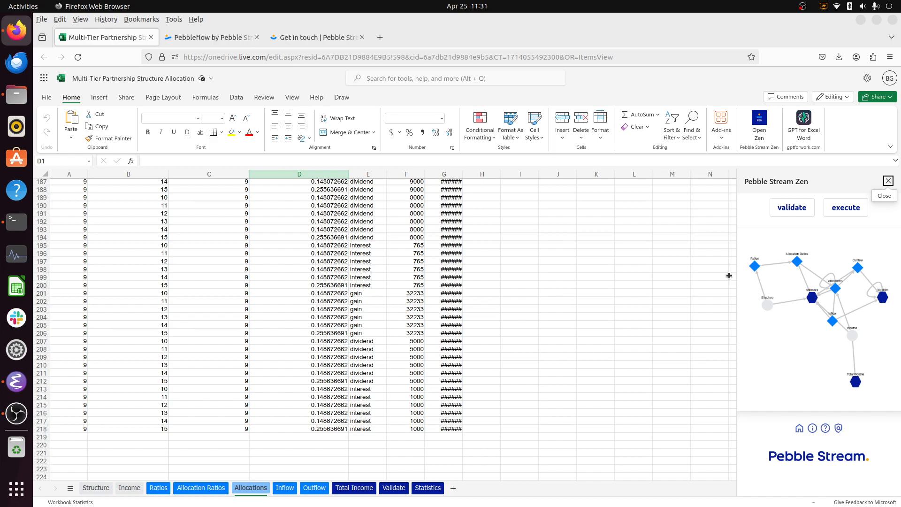
left_click_drag(810, 301, 775, 359)
left_click_drag(836, 294, 835, 269)
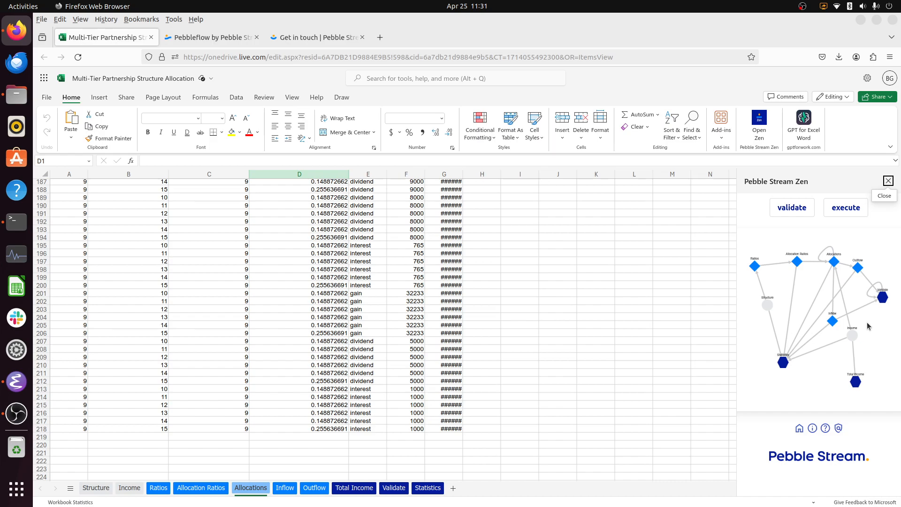
- View the Structure and Ratios worksheets through their nodes in the Zen graph, and return to Structure
left_click(767, 306)
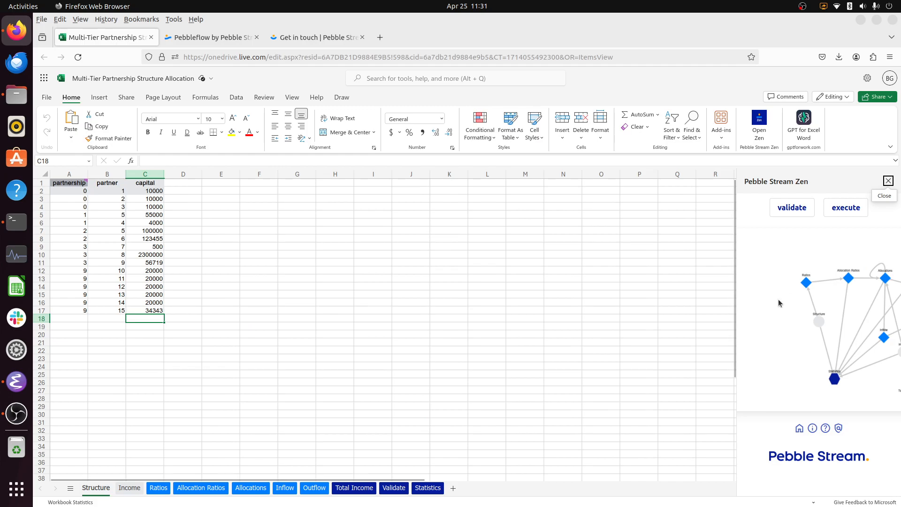
left_click(807, 283)
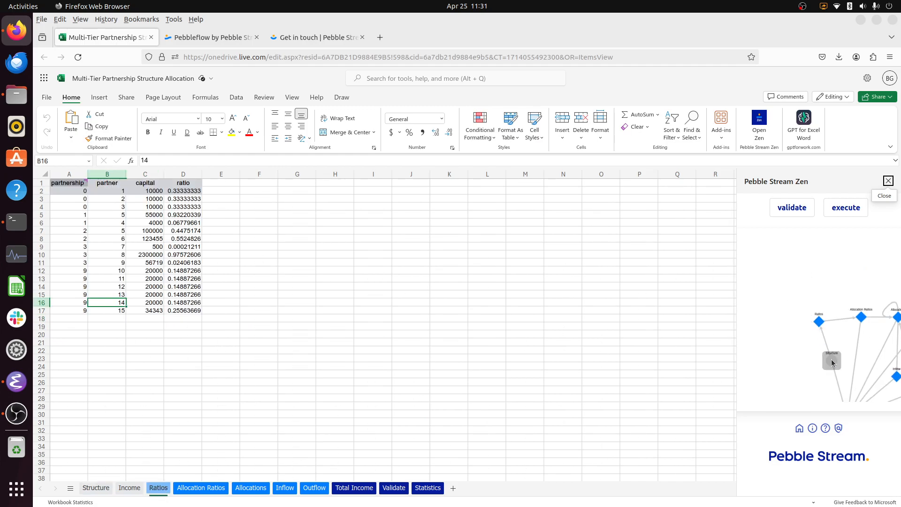
left_click(831, 362)
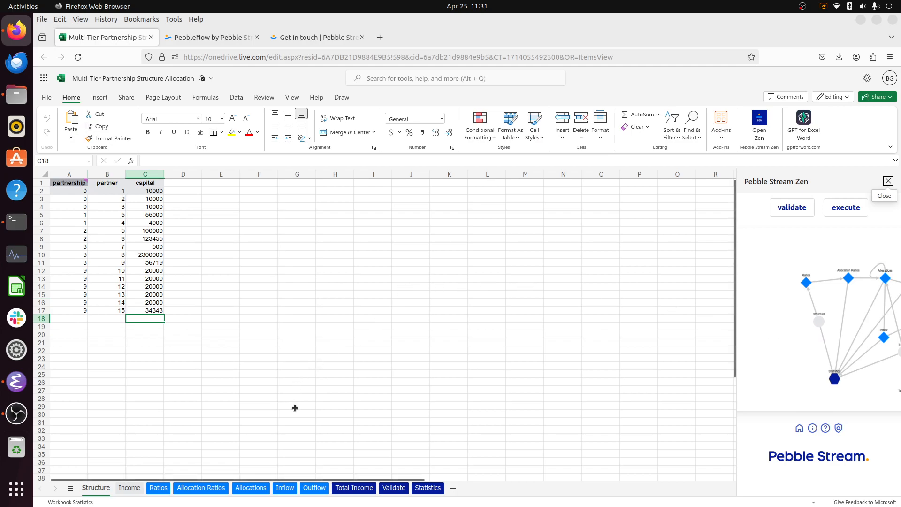
- Examine the comment on the partnership header and the allocation formula in G2 of the Allocations worksheet
left_click(252, 488)
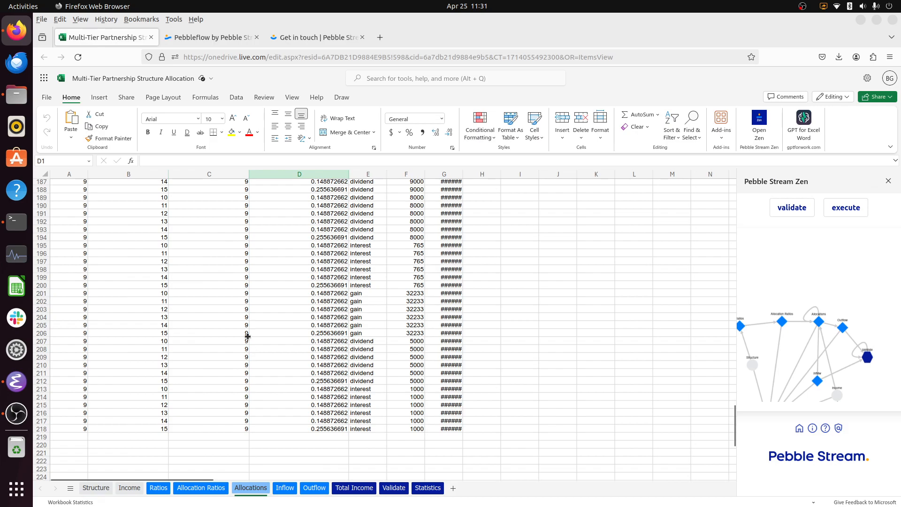
scroll(247, 336, "up", 20)
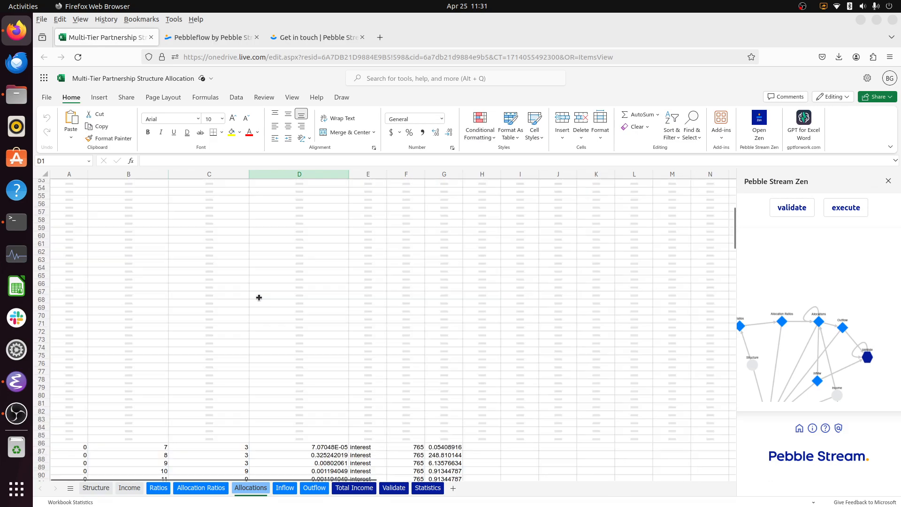
scroll(259, 298, "up", 6)
mouse_move(89, 186)
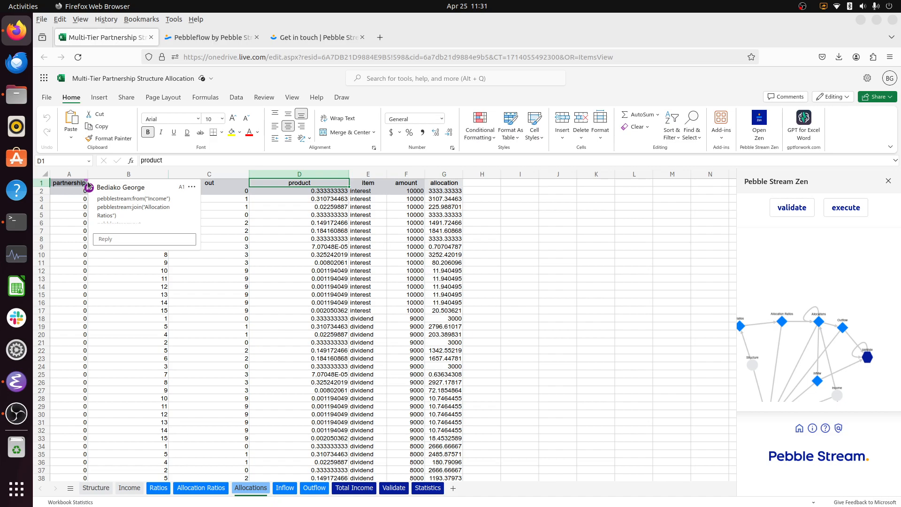
left_click(87, 183)
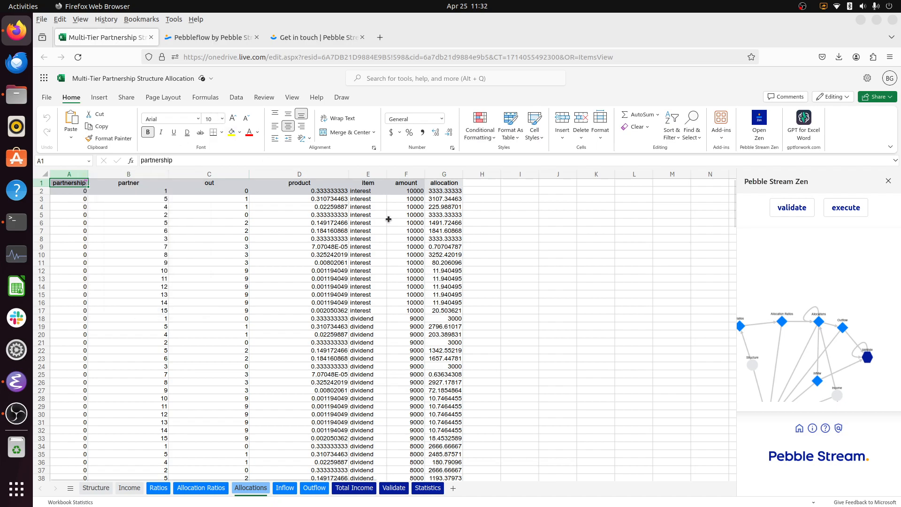
left_click(445, 191)
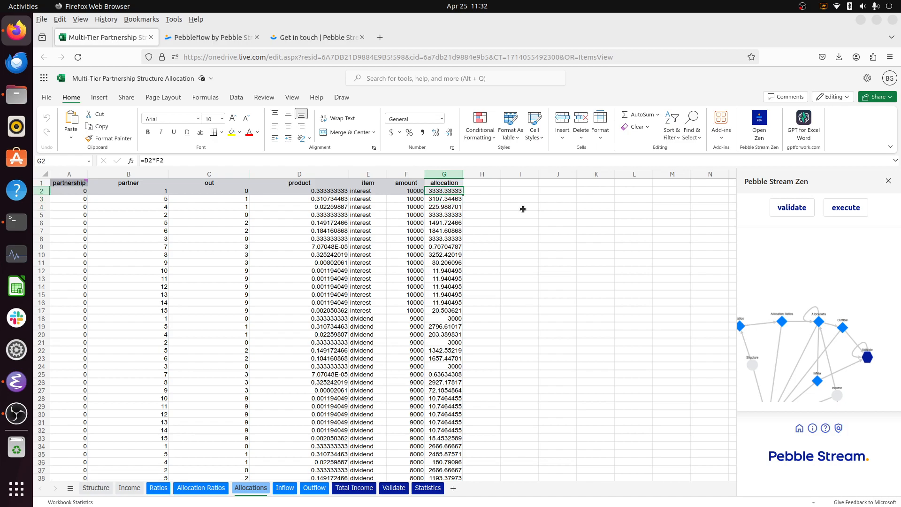
- Check the out, product, item and amount cells in row 2 that lead to the allocation formula in G2
key("Left")
key("Left")
key("Left")
key("Left")
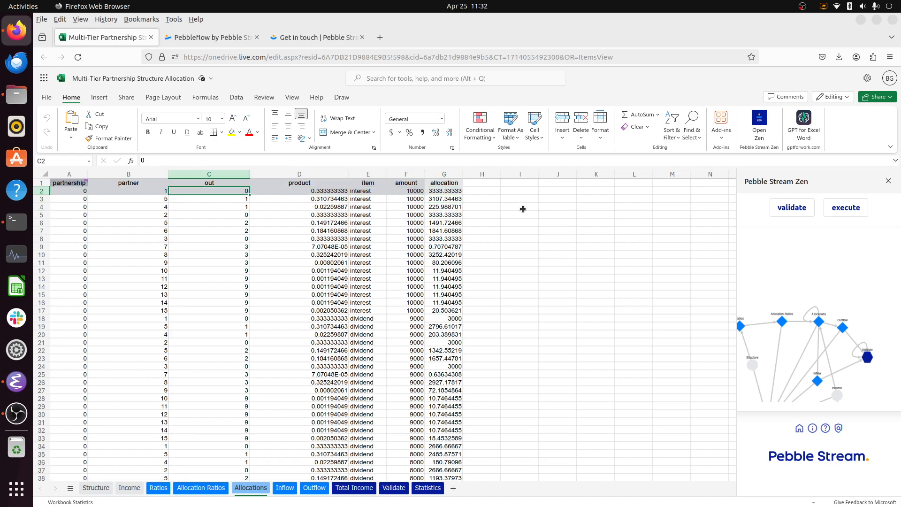
key("Right")
key("Right")
key("Right")
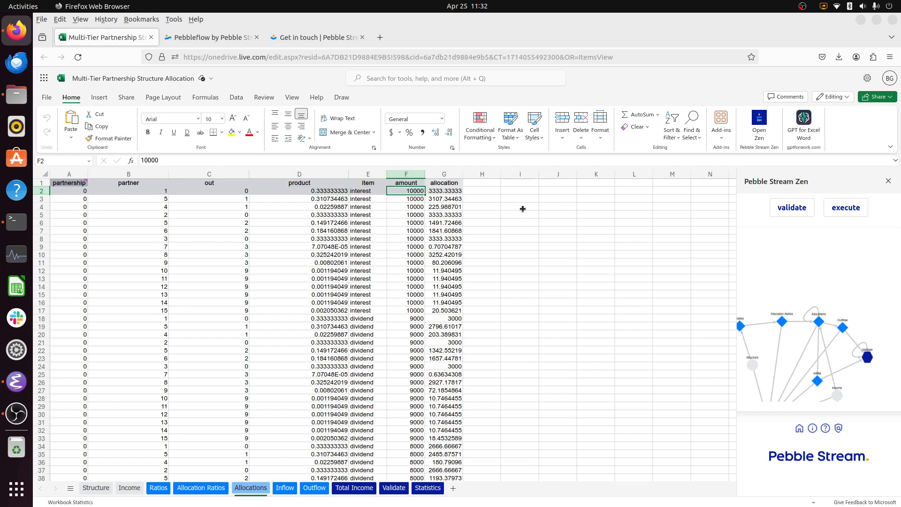
key("Right")
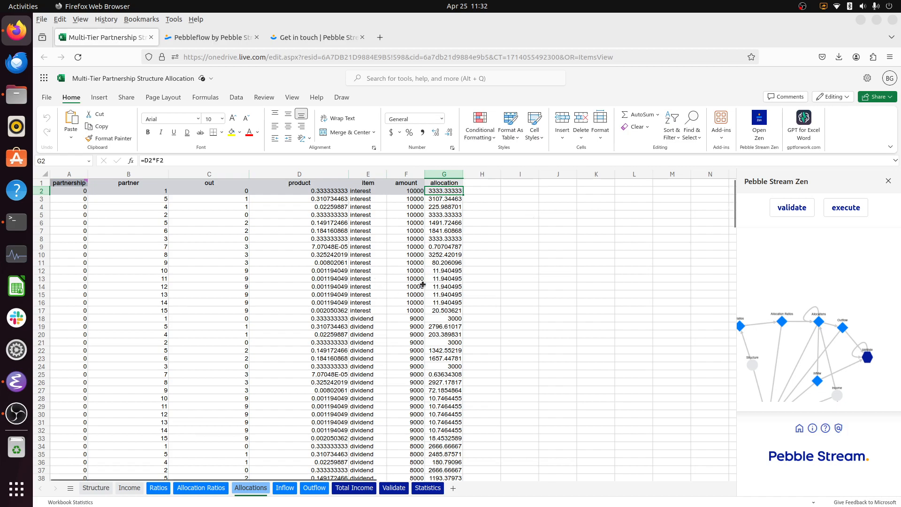
- Copy the last data row of the Structure worksheet, A17:C17, down into row 18
left_click(101, 488)
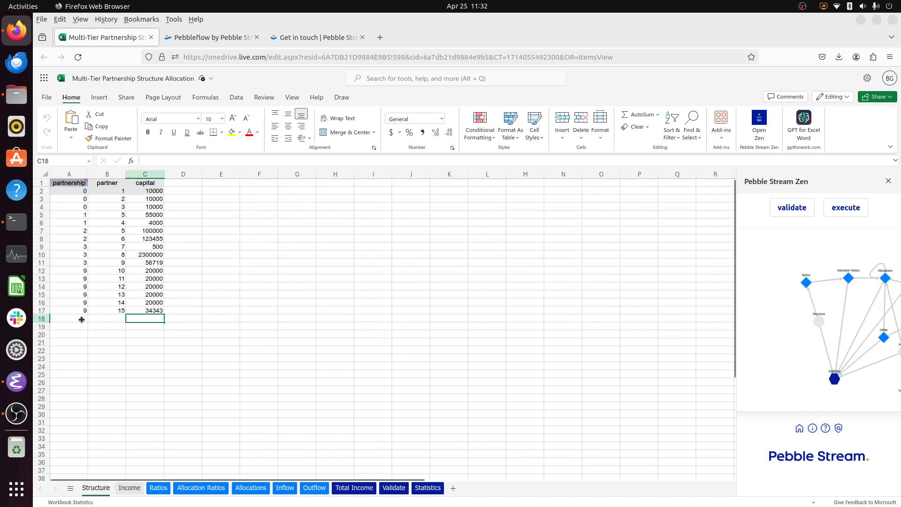
left_click(75, 310)
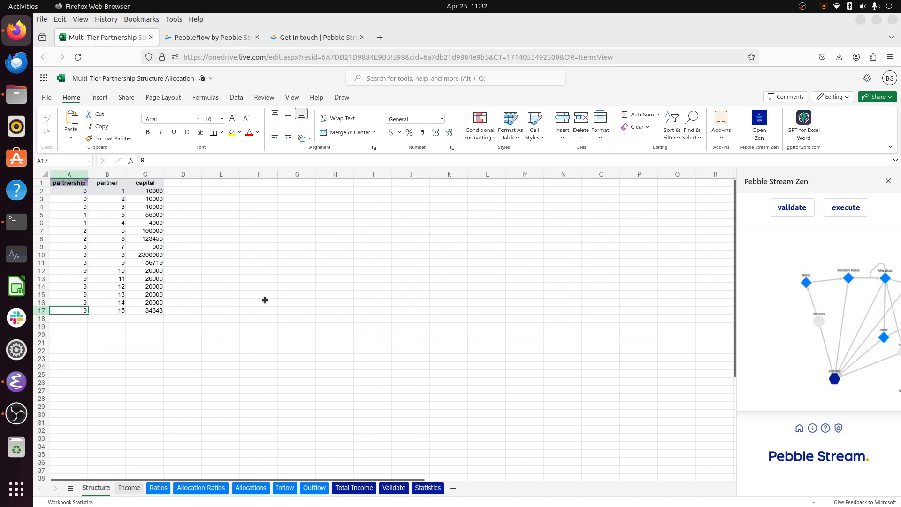
key("shift+Right")
key("shift+Right")
key("shift+Down")
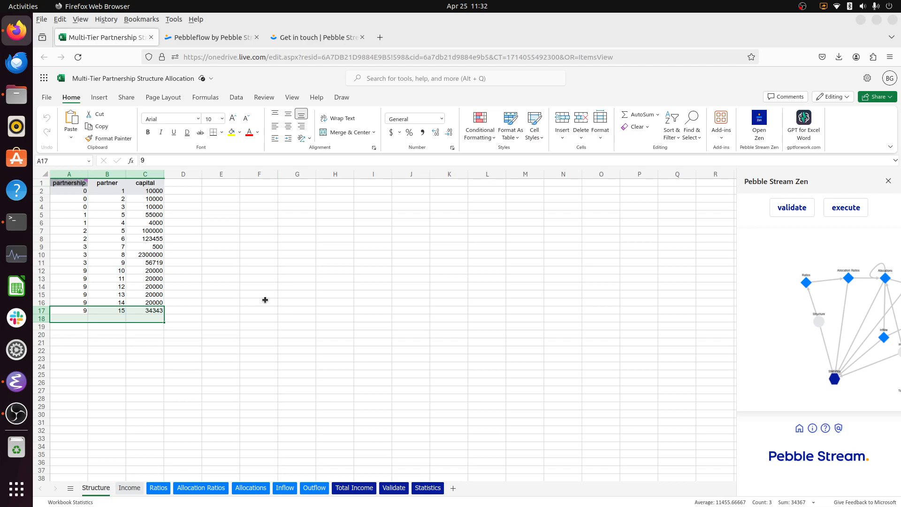
key("ctrl+d")
- Set the partner to 16 and the capital to 2334 in row 18 of the Structure worksheet
key("Down")
key("Right")
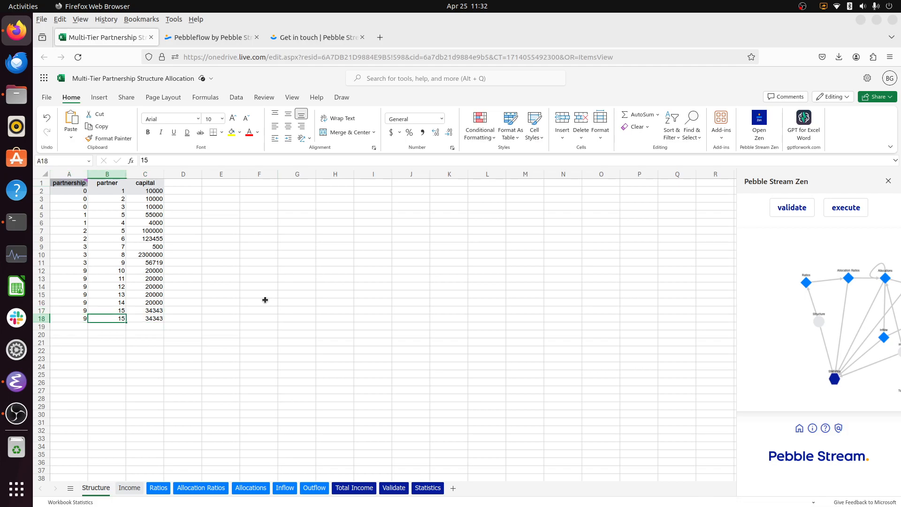
type("16")
key("Tab")
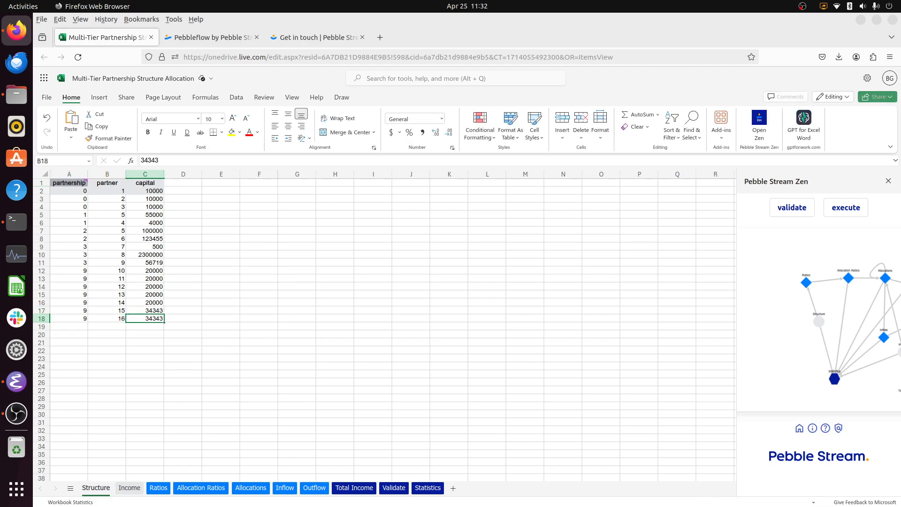
type("2334")
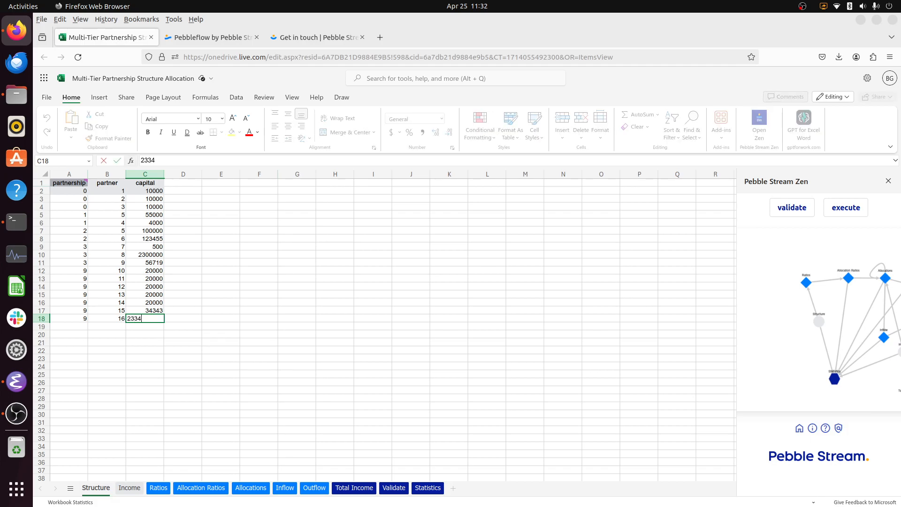
key("Return")
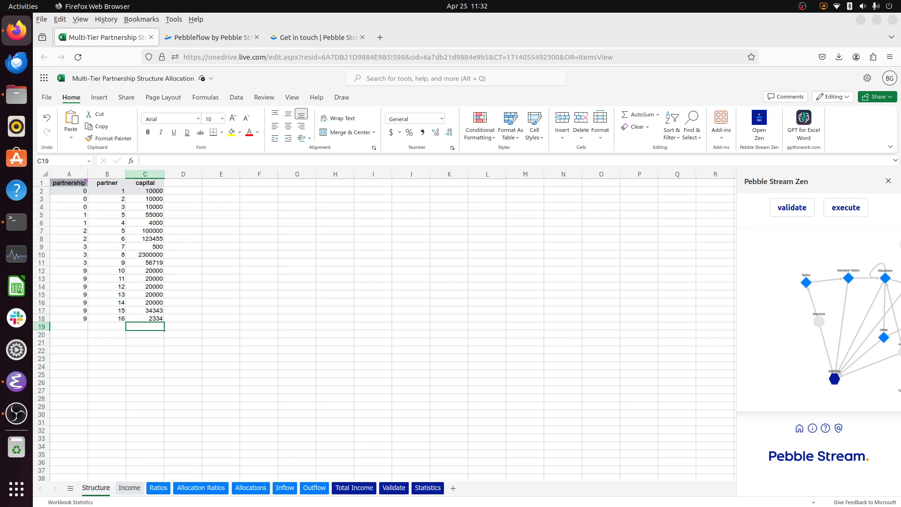
- Execute the workbook model with Pebble Stream Zen and open the recalculated Allocations worksheet
left_click(839, 212)
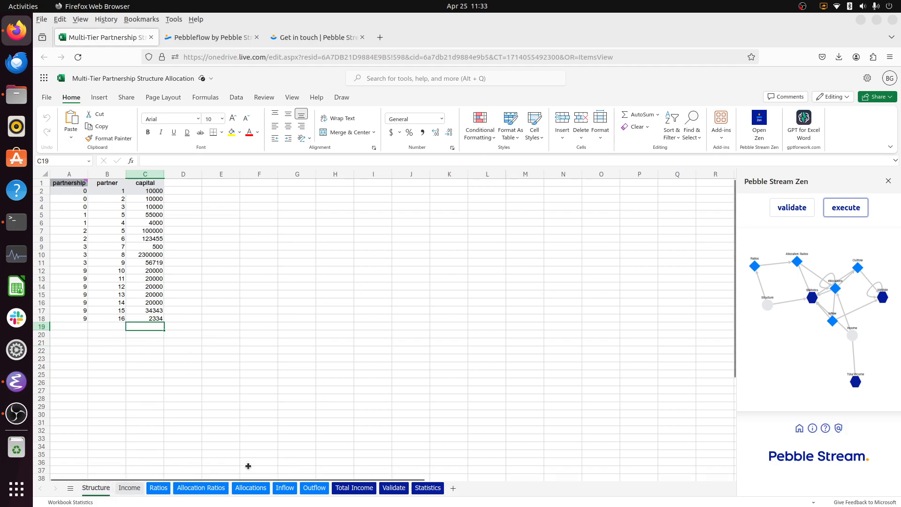
left_click(254, 489)
left_click(232, 279)
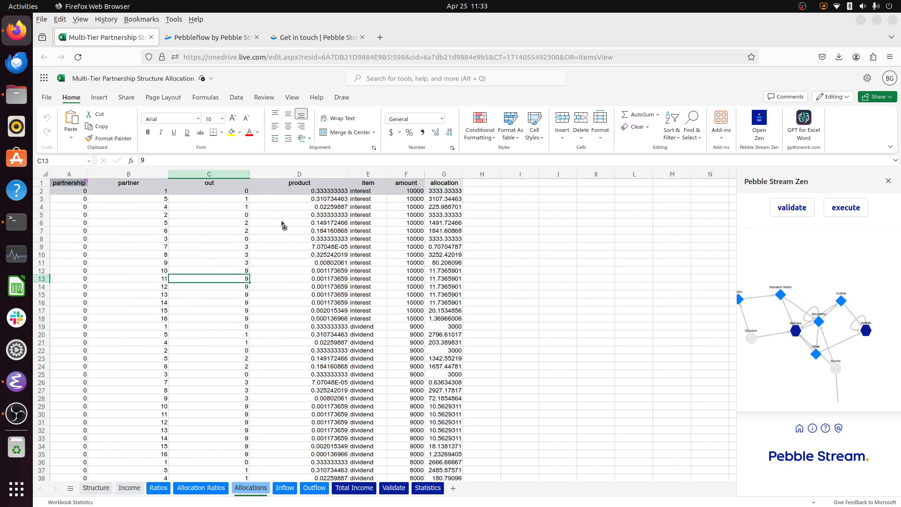
- Examine the last row of the Allocations worksheet from partnership to allocation, and switch to the Pebble Stream contact page
key("ctrl+Down")
key("Left")
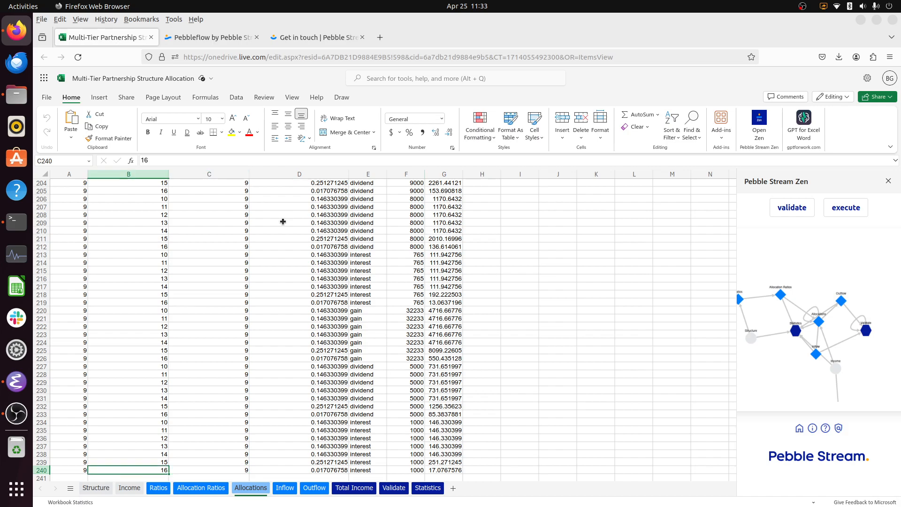
key("shift+Left")
key("shift+Right")
key("shift+Right")
key("shift+Right")
key("shift+Right")
key("shift+Right")
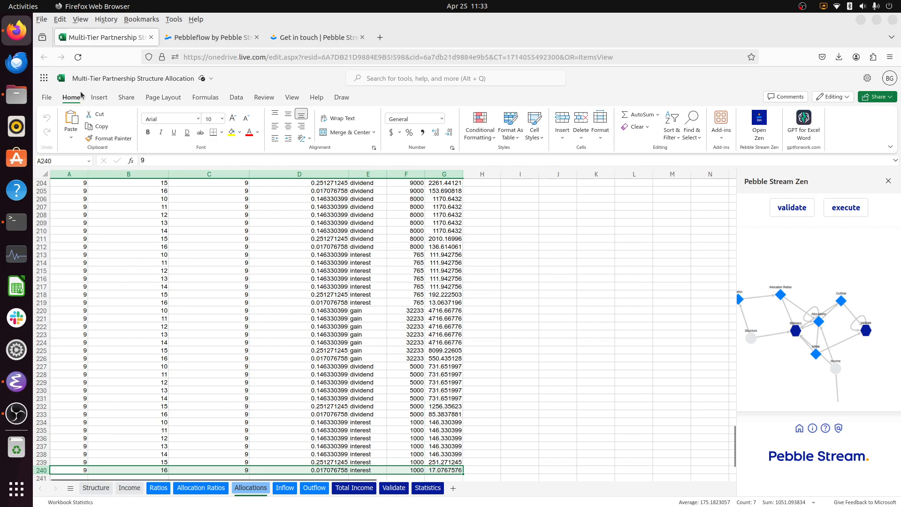
left_click(316, 37)
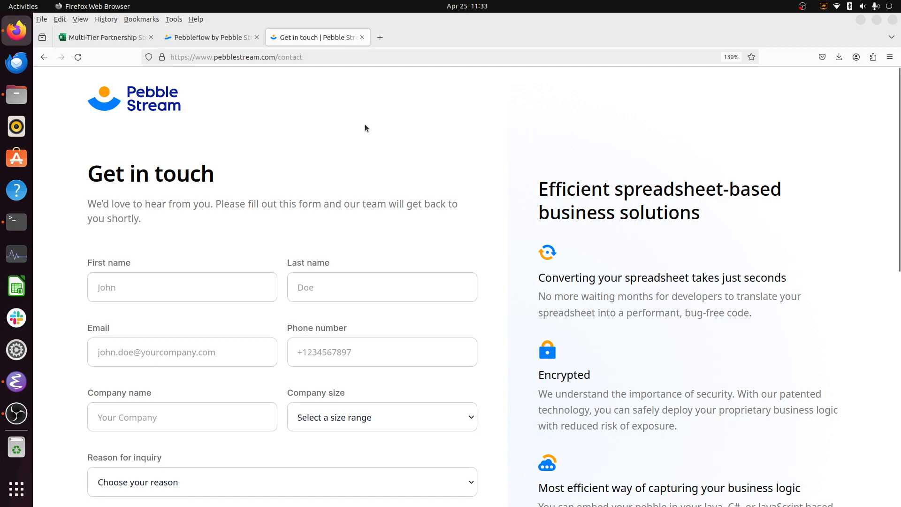